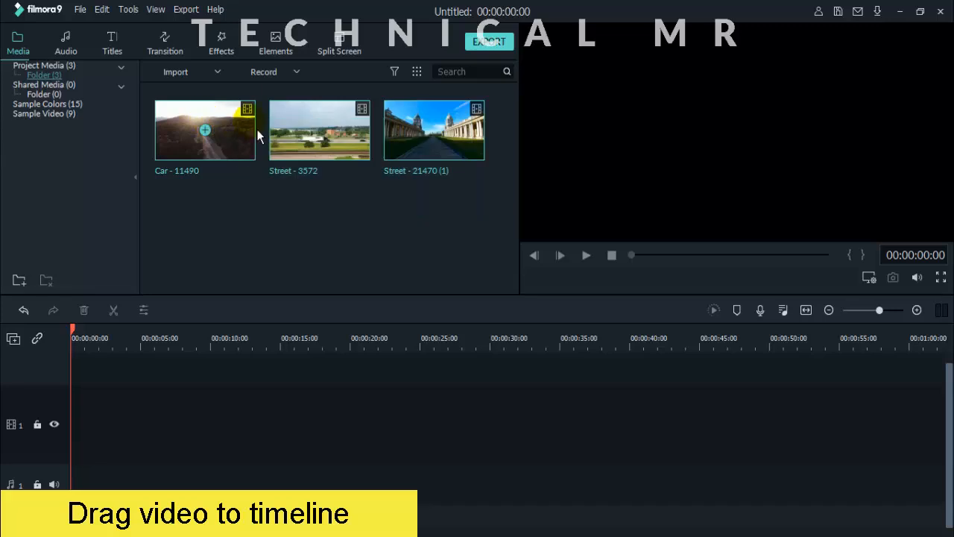
- Place the Car - 11490, Street - 3572 and Street - 21470 (1) clips on video track 1 and match the project settings to the media
drag(362, 152, 70, 408)
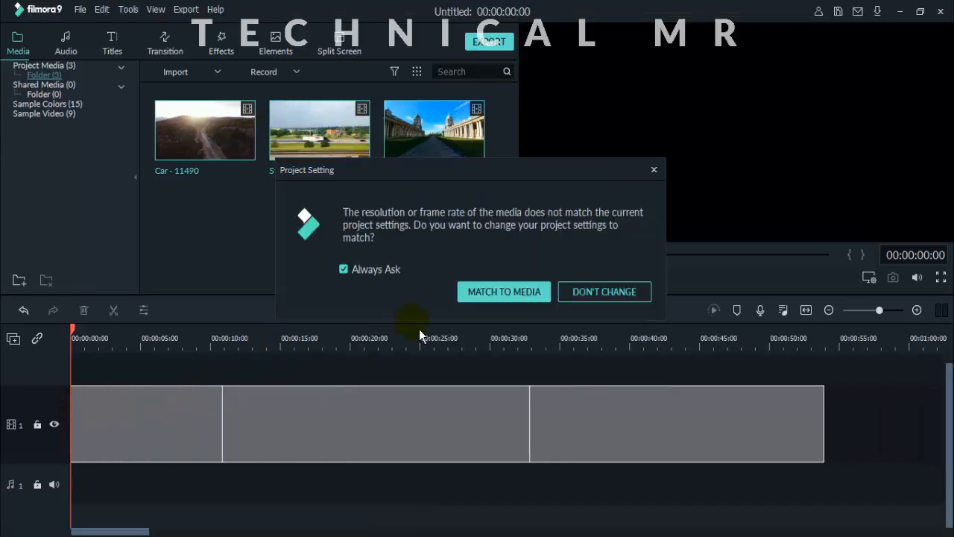
click(489, 296)
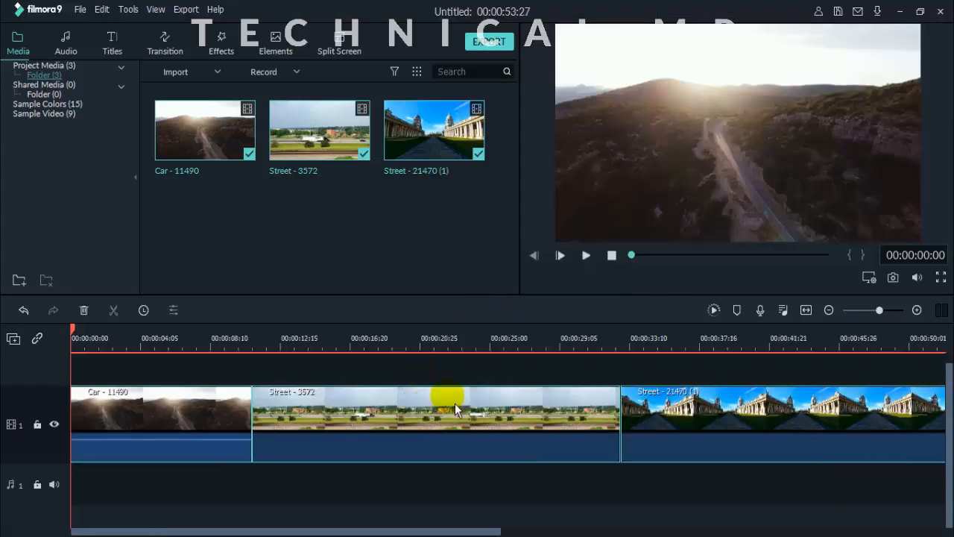
drag(603, 350, 428, 364)
- Spread the clips apart on the timeline, with Street - 21470 (1) at the start of video track 1 and Car - 11490 last
drag(156, 421, 779, 404)
click(139, 512)
click(138, 456)
drag(574, 417, 254, 388)
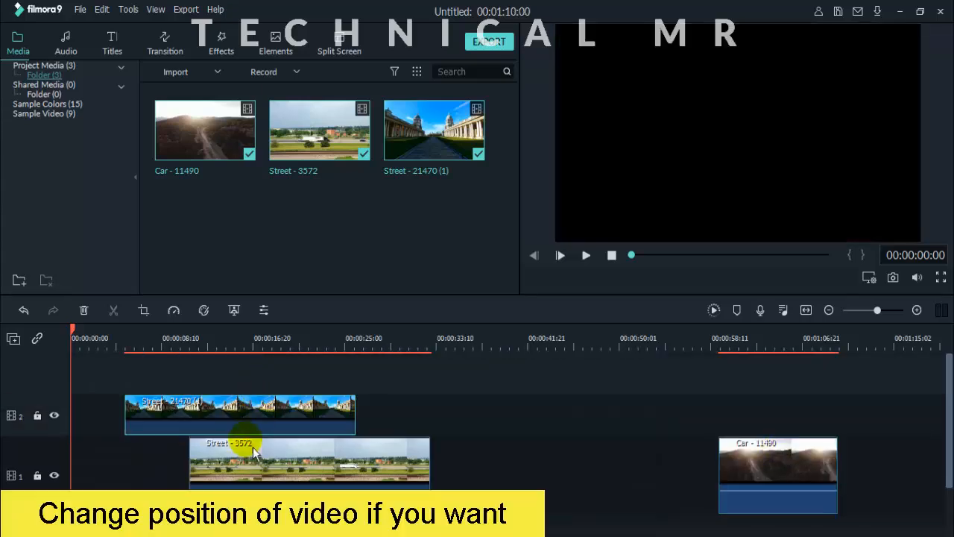
drag(253, 447, 201, 470)
drag(444, 462, 505, 462)
- Place Car - 11490 directly after Street - 21470 (1), followed by Street - 3572 without gaps on video track 1
click(759, 478)
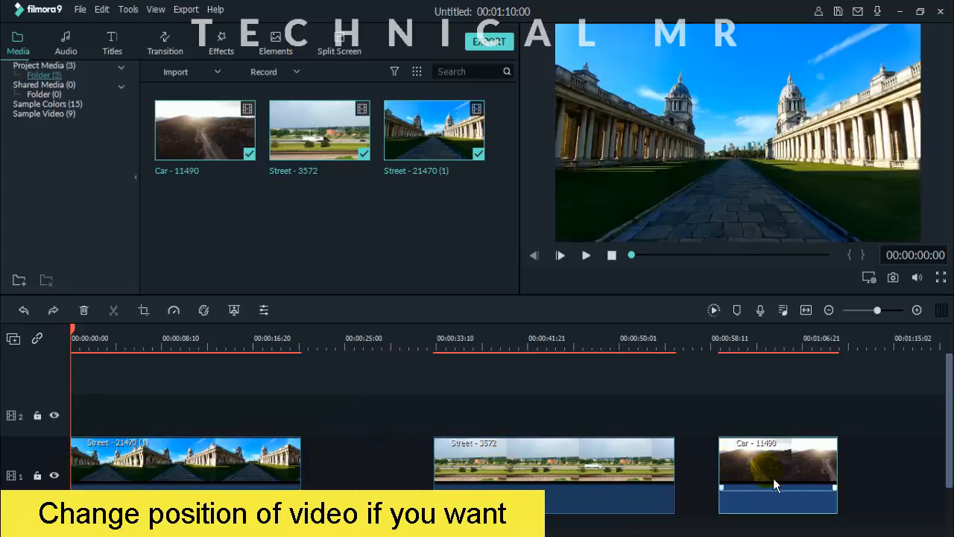
drag(620, 480, 664, 471)
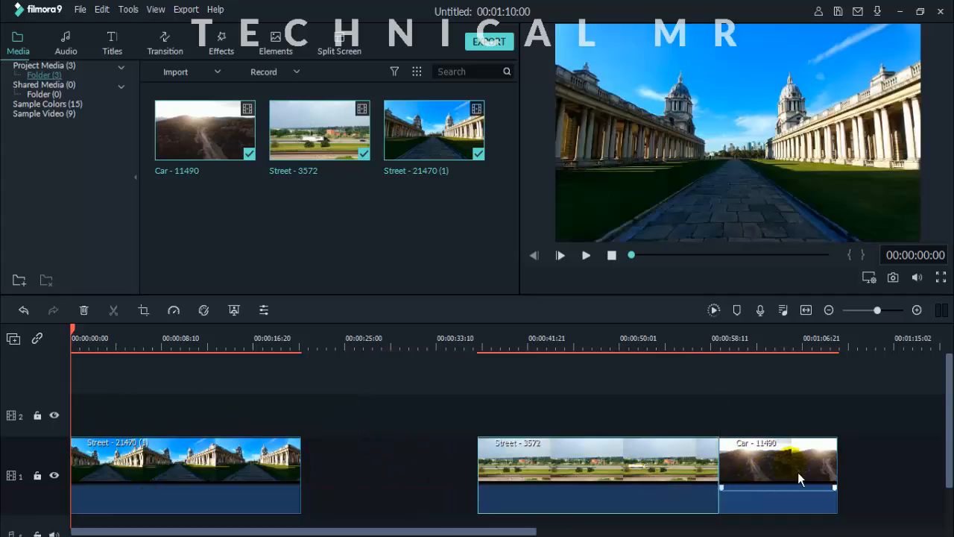
drag(798, 472, 360, 469)
drag(544, 467, 538, 410)
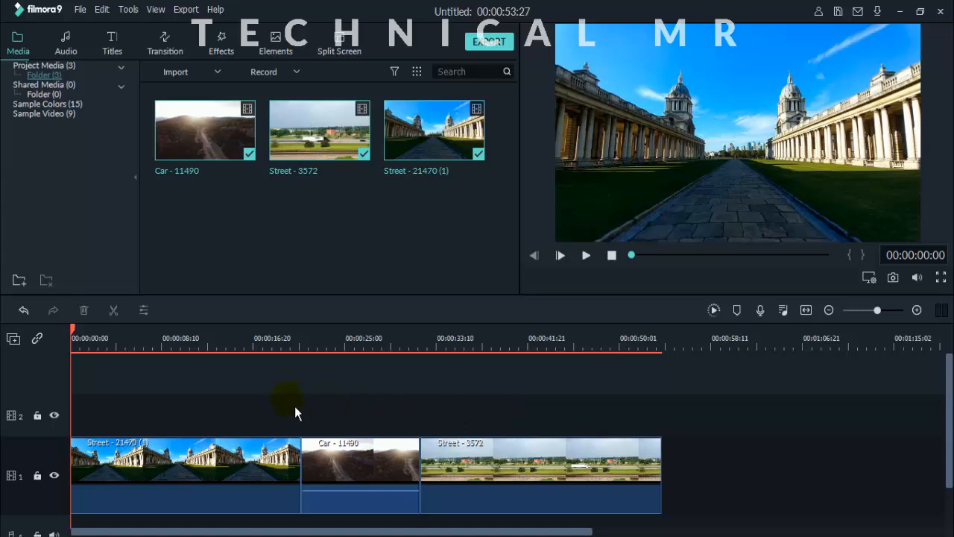
- Split the Street - 21470 (1) clip at 00:00:08:02 and delete its second part
click(191, 355)
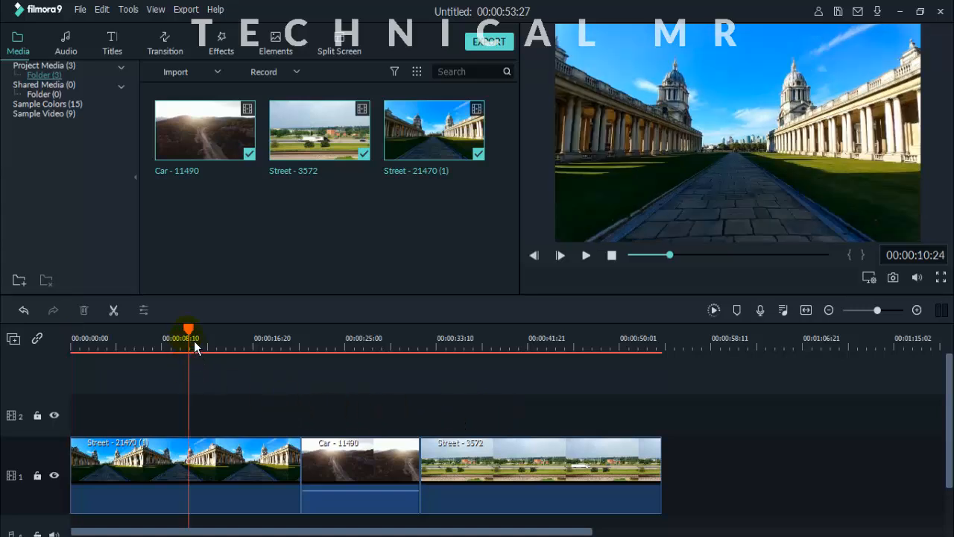
drag(194, 341, 167, 363)
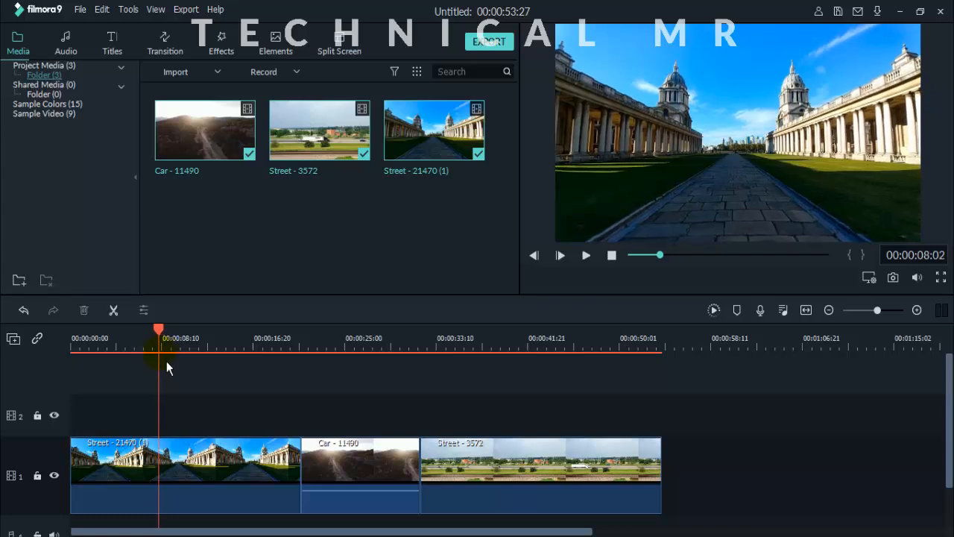
click(220, 471)
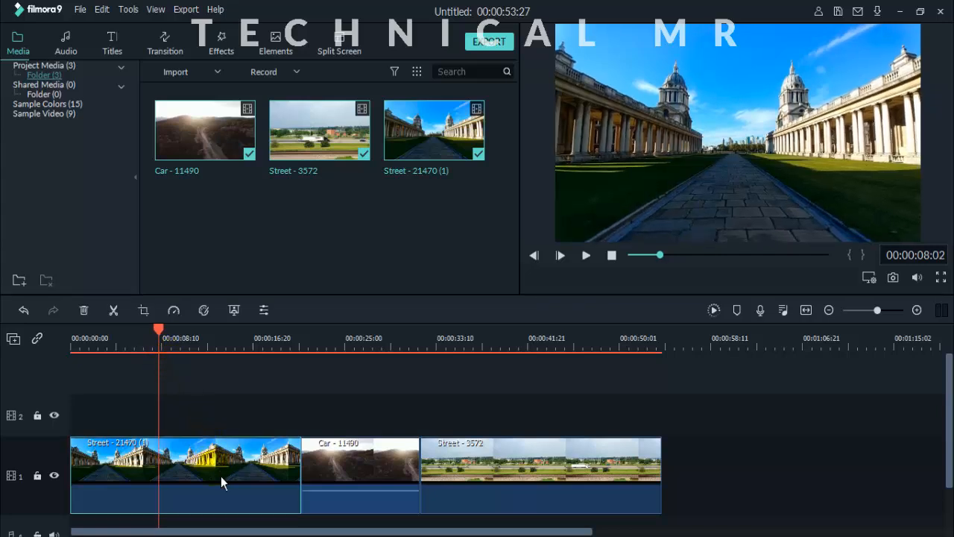
click(122, 322)
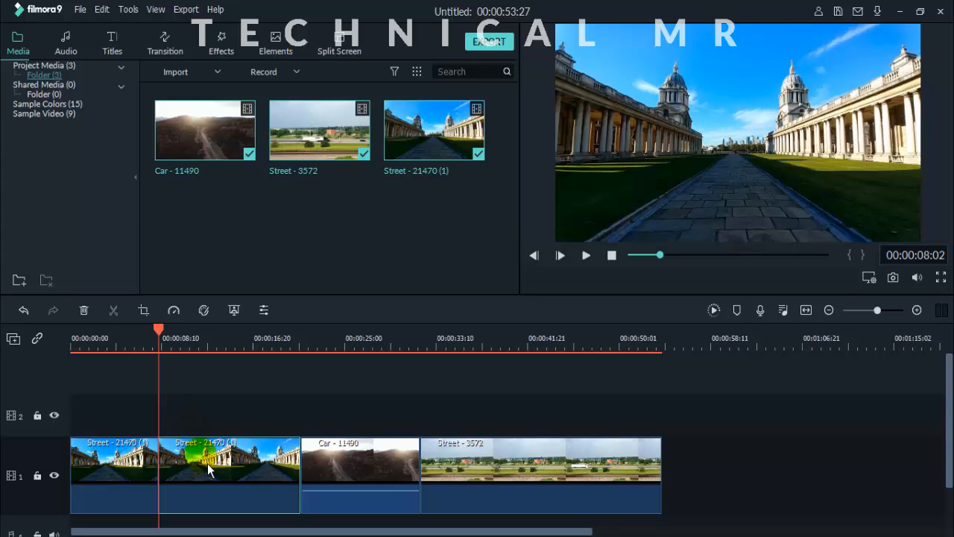
key(Delete)
- Split the Street - 3572 clip at 00:00:28:05 and delete the part after the cut
click(311, 459)
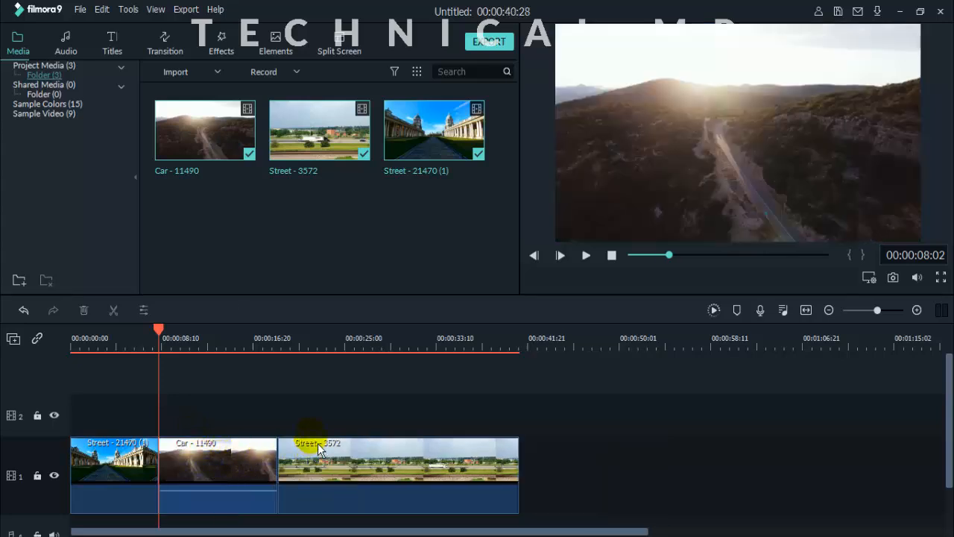
drag(165, 338, 375, 381)
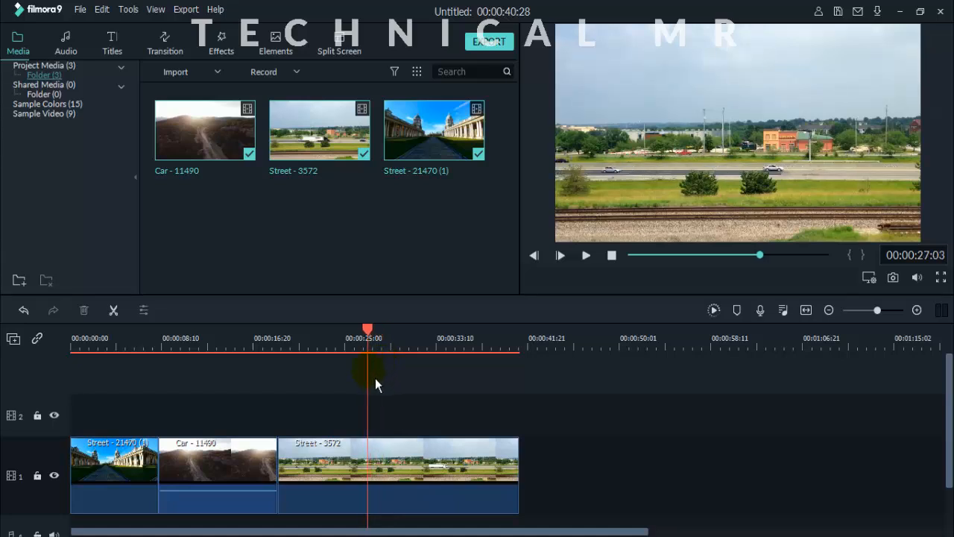
click(398, 454)
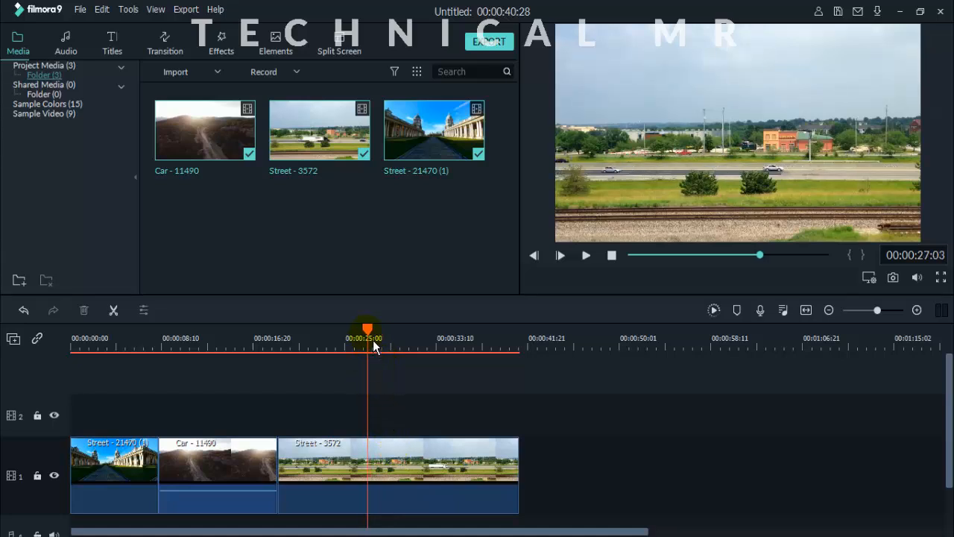
drag(373, 340, 379, 349)
click(423, 451)
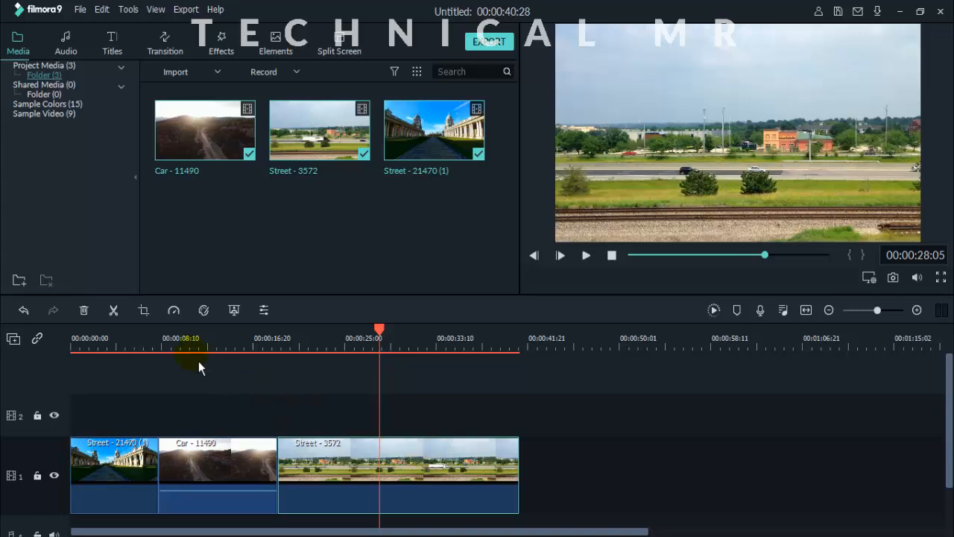
click(114, 310)
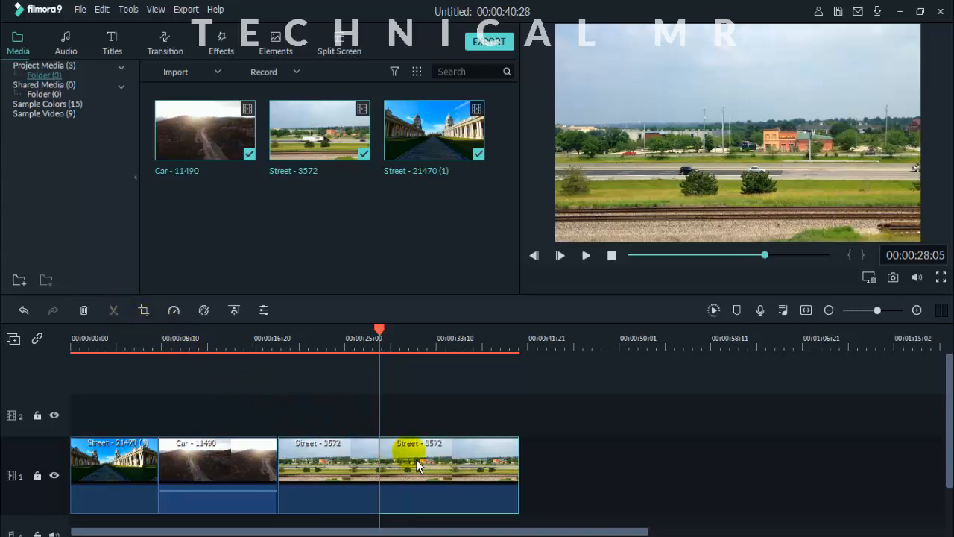
key(Delete)
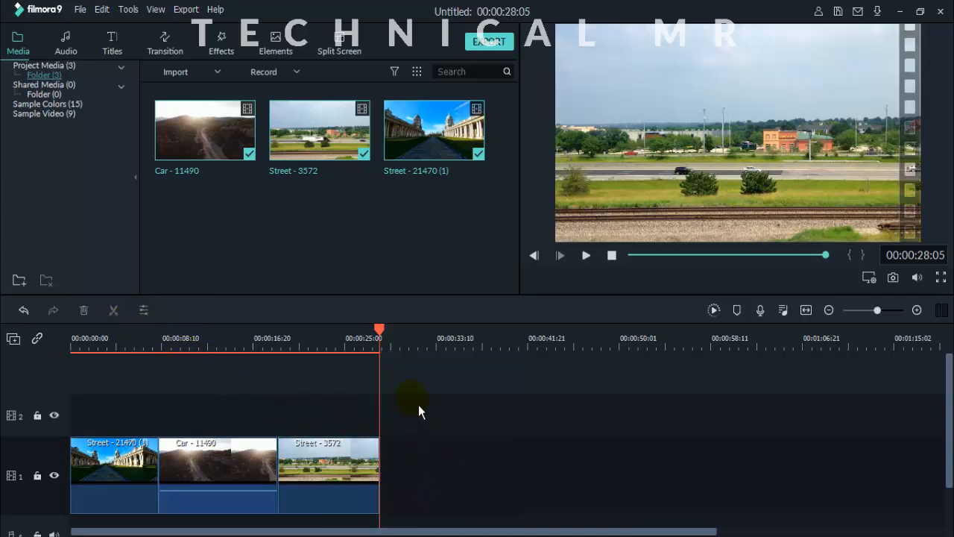
- Add a Cross Zoom transition at both cuts, before and after the Car - 11490 clip
drag(154, 351, 226, 351)
drag(473, 531, 309, 529)
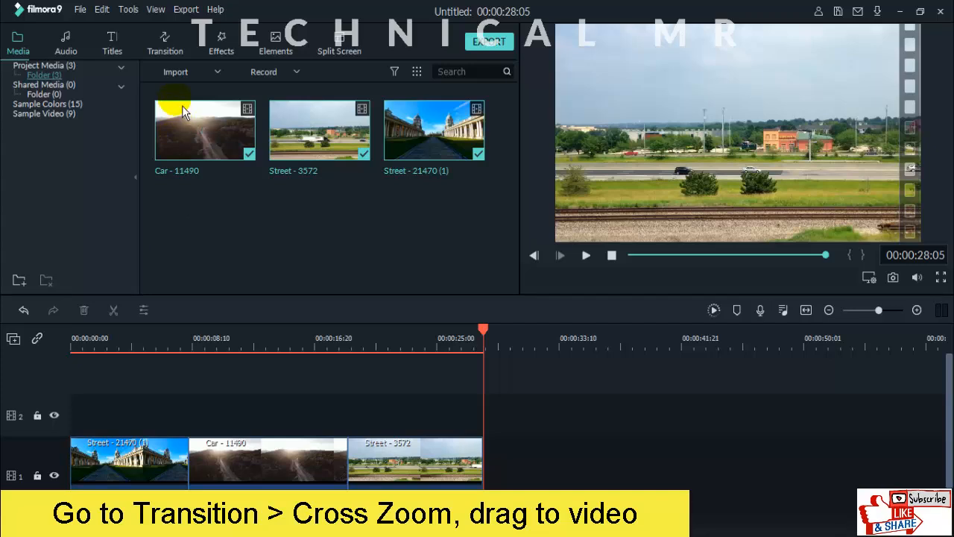
click(176, 52)
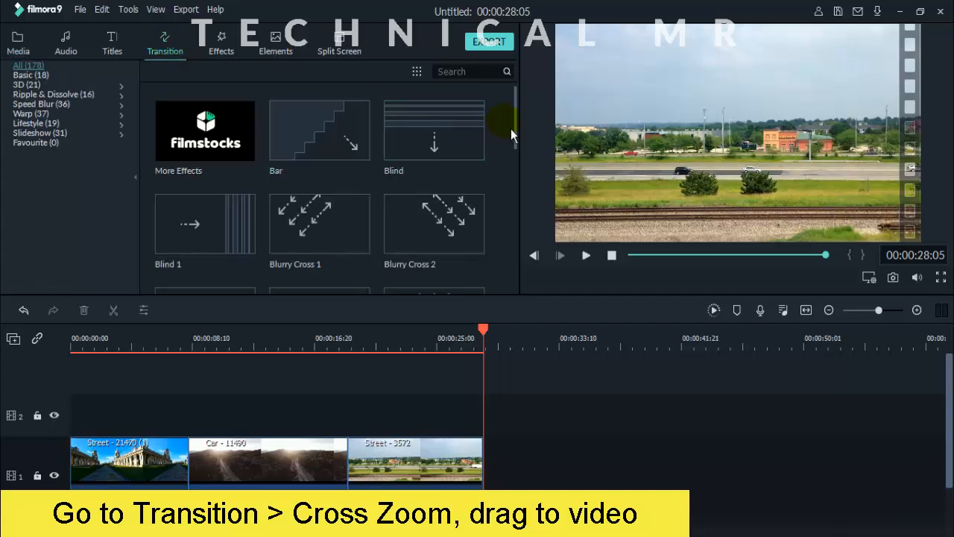
drag(520, 117, 528, 258)
scroll(509, 243, up, 3)
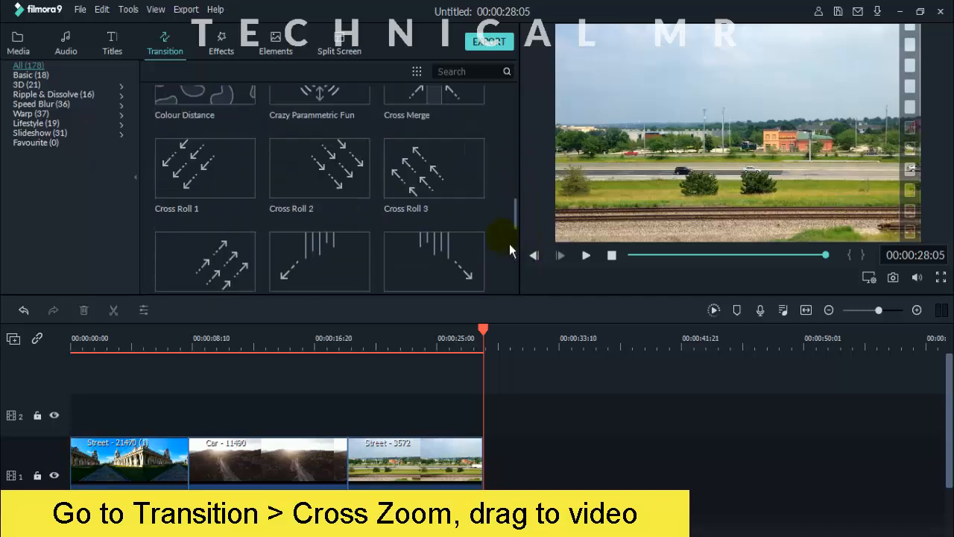
drag(525, 217, 529, 276)
scroll(498, 258, up, 3)
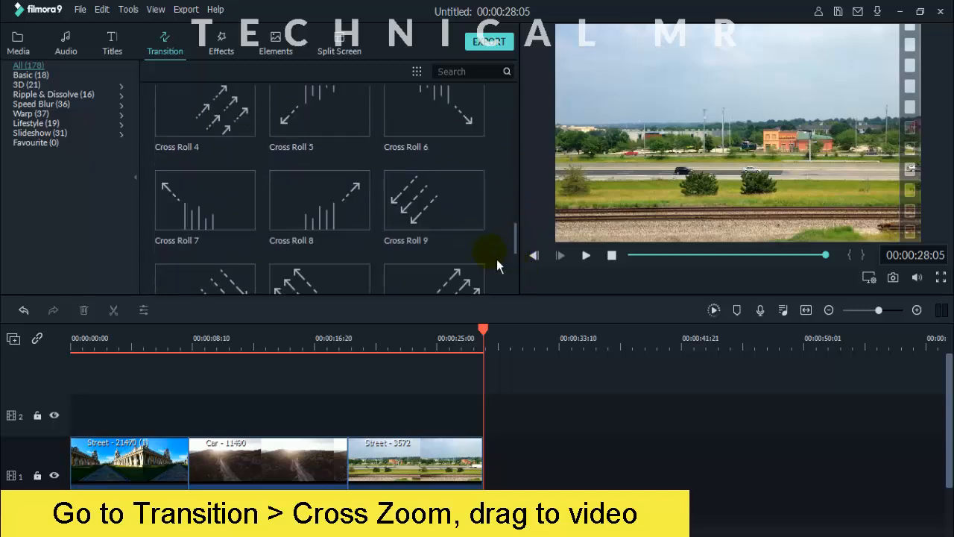
scroll(496, 259, down, 3)
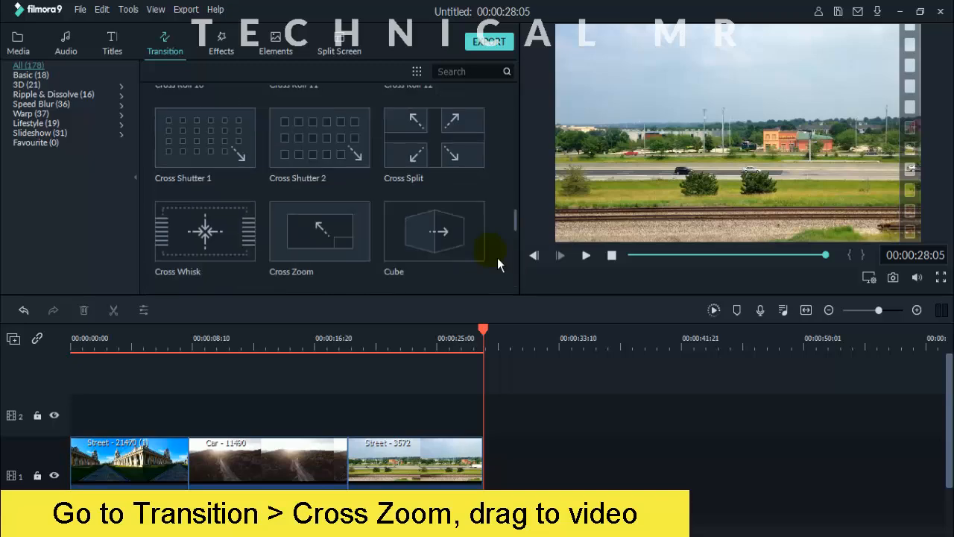
scroll(498, 257, down, 1)
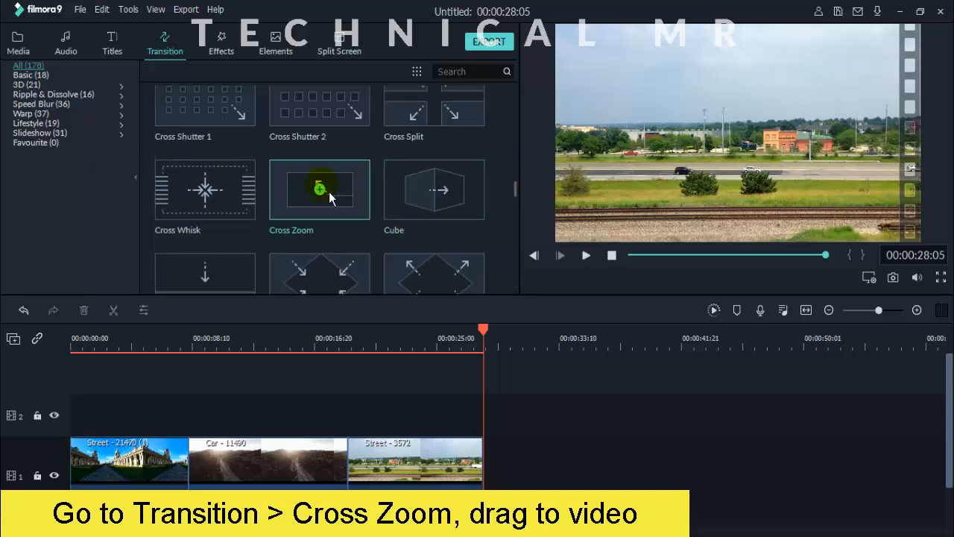
drag(329, 192, 190, 434)
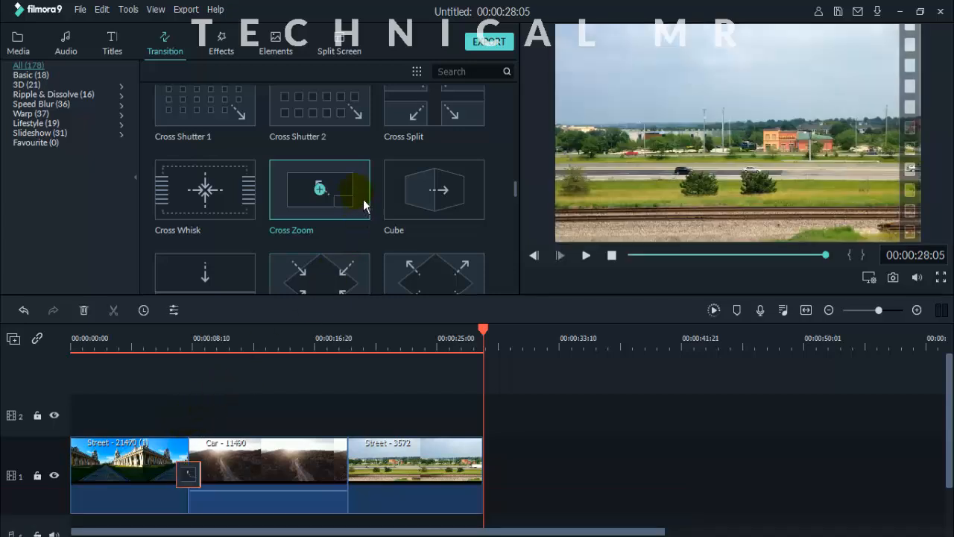
drag(363, 199, 349, 424)
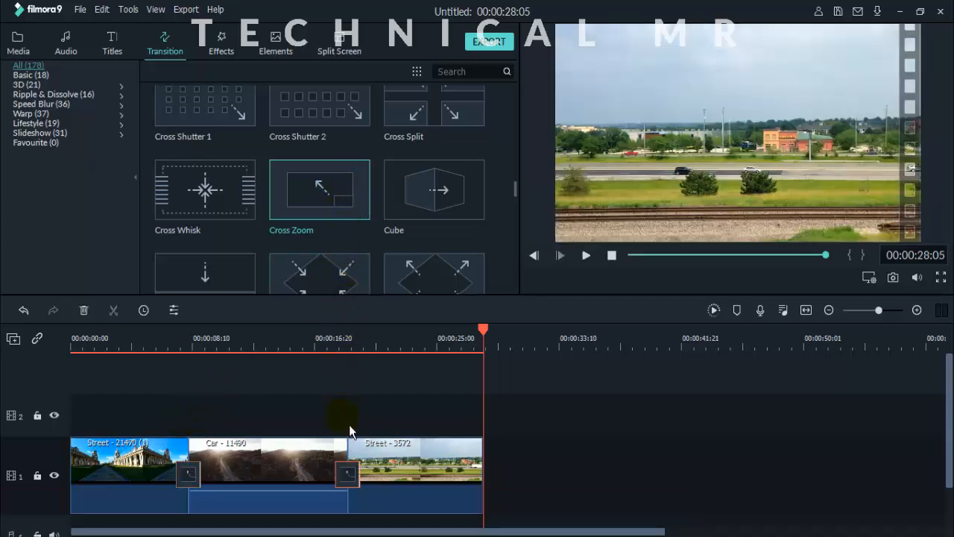
- Add the Chromatic Aberration effect from the Distortion filters to video track 2 above the Car - 11490 clip
drag(165, 349, 395, 342)
drag(675, 530, 475, 533)
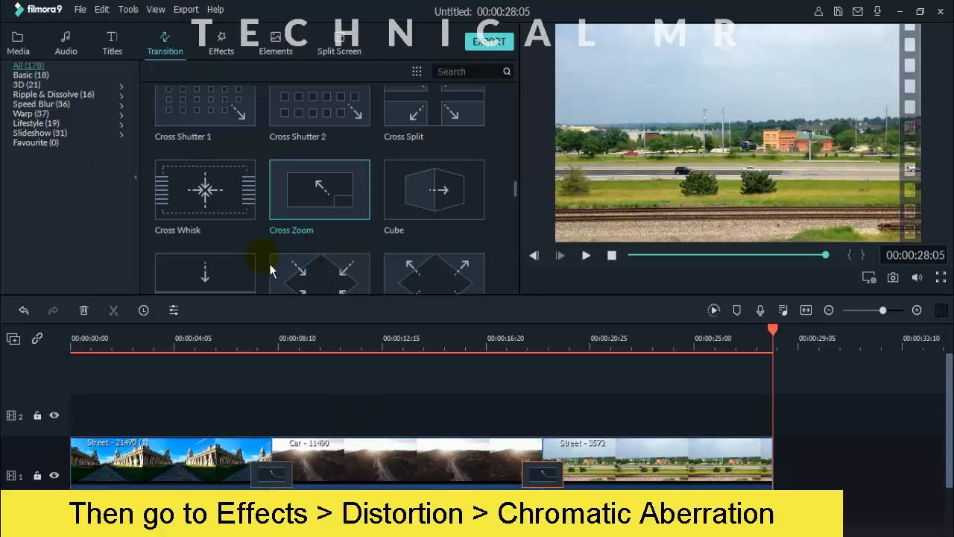
click(221, 46)
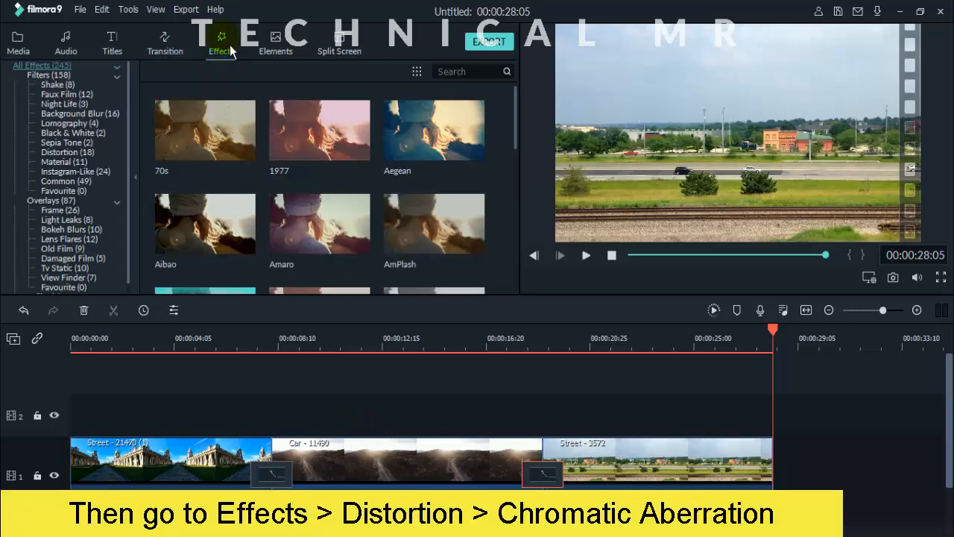
click(88, 154)
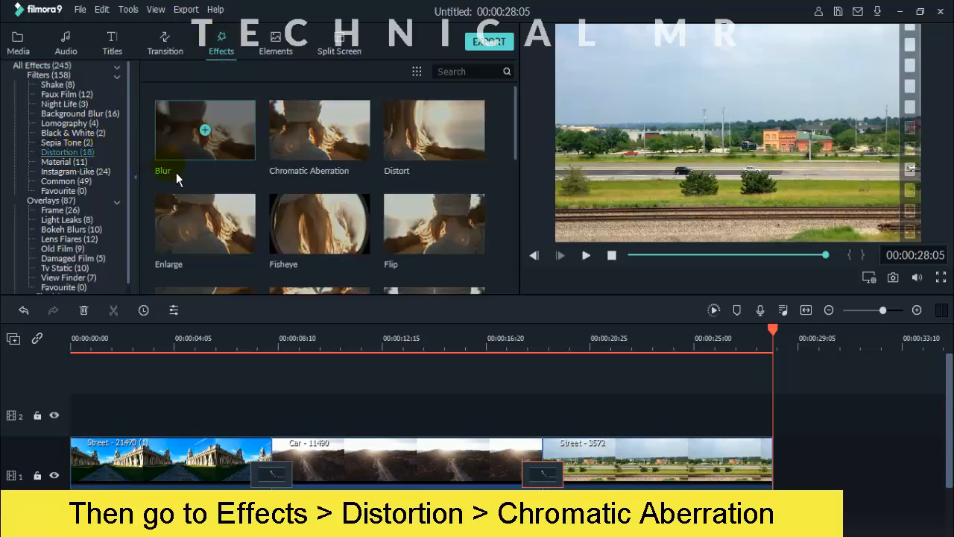
click(338, 157)
drag(337, 157, 347, 408)
- Fit the Chromatic Aberration effect to the first transition, starting at 00:00:07:07 and trimmed to end at 00:00:08:27
click(247, 344)
drag(252, 342, 251, 356)
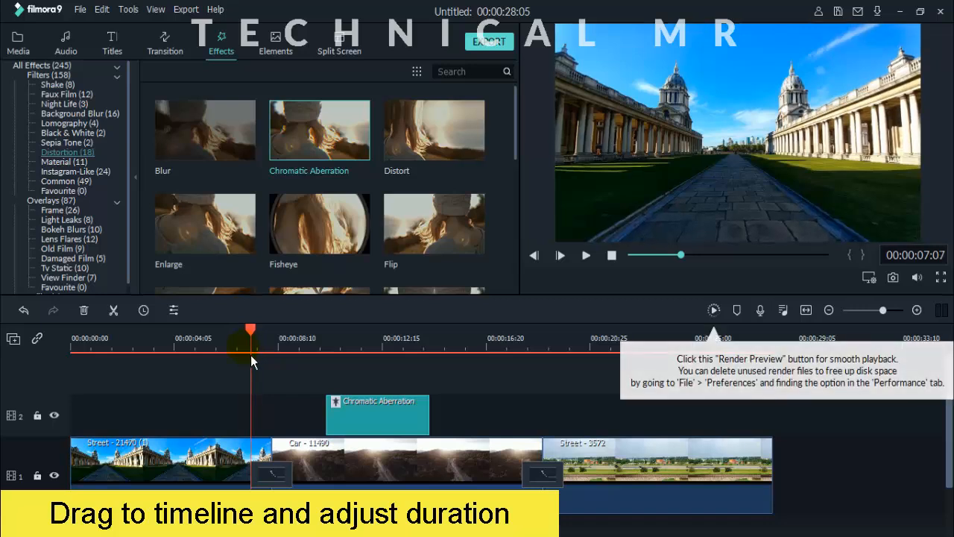
drag(347, 421, 290, 431)
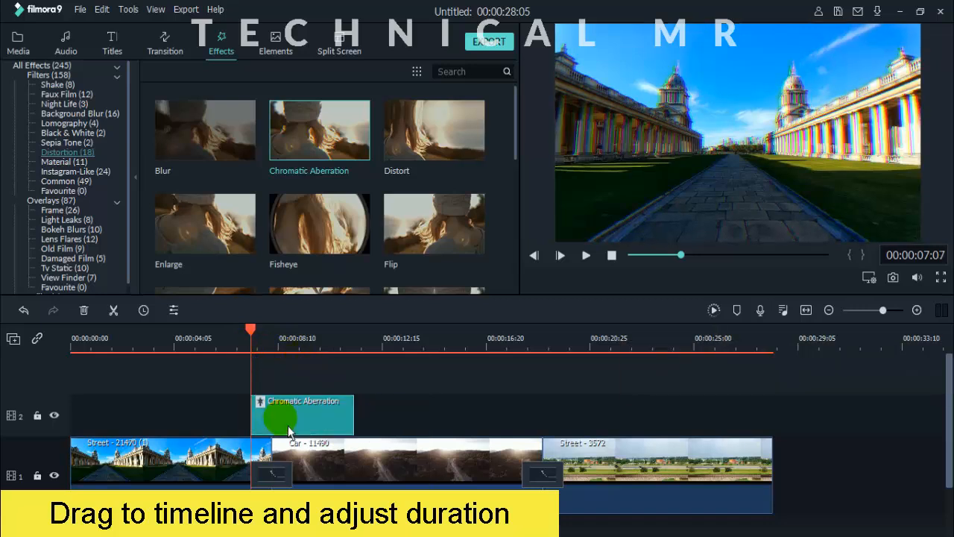
drag(256, 339, 300, 350)
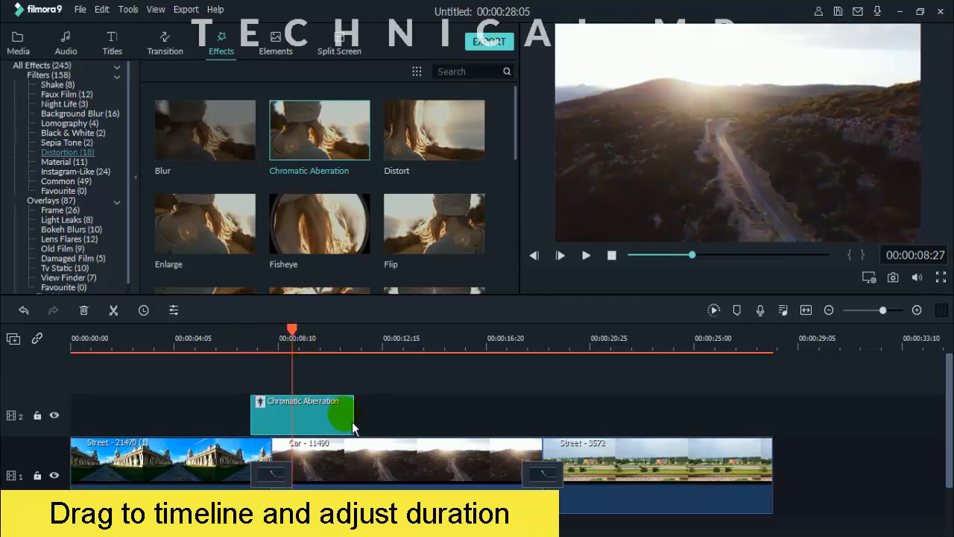
drag(362, 421, 292, 422)
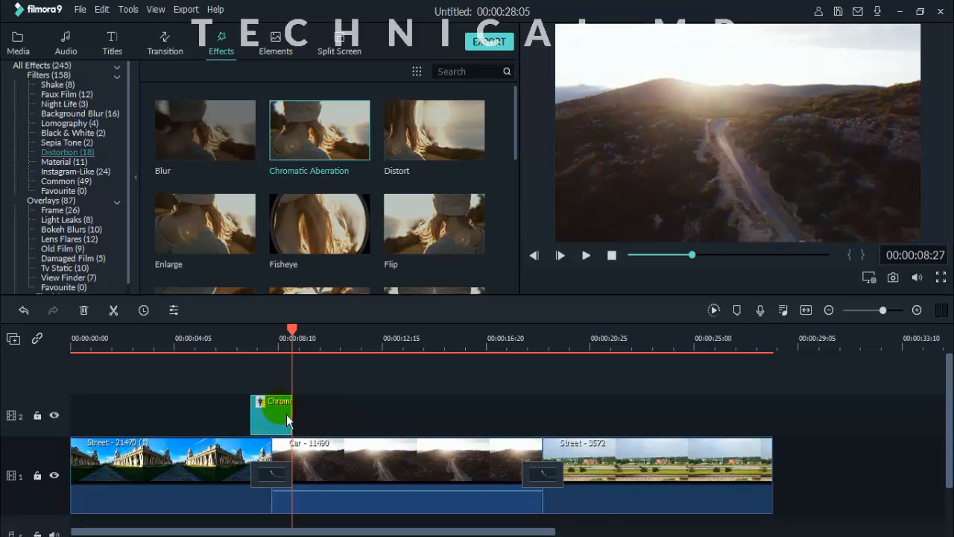
- Stack a second Chromatic Aberration effect on video track 3 over the first transition, from 00:00:07:07 to 00:00:08:27
drag(301, 343, 266, 355)
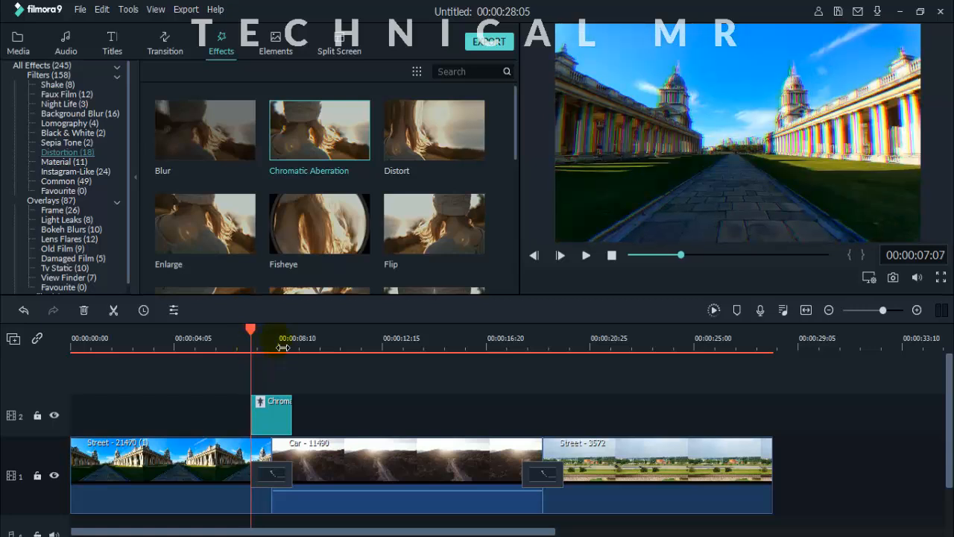
drag(344, 133, 333, 397)
drag(257, 342, 299, 347)
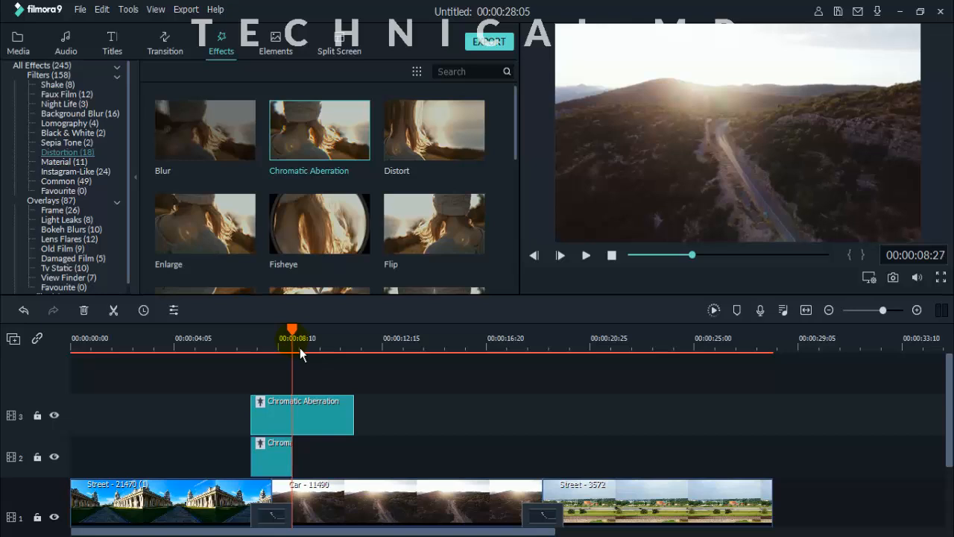
key(Right)
key(Left)
key(Left)
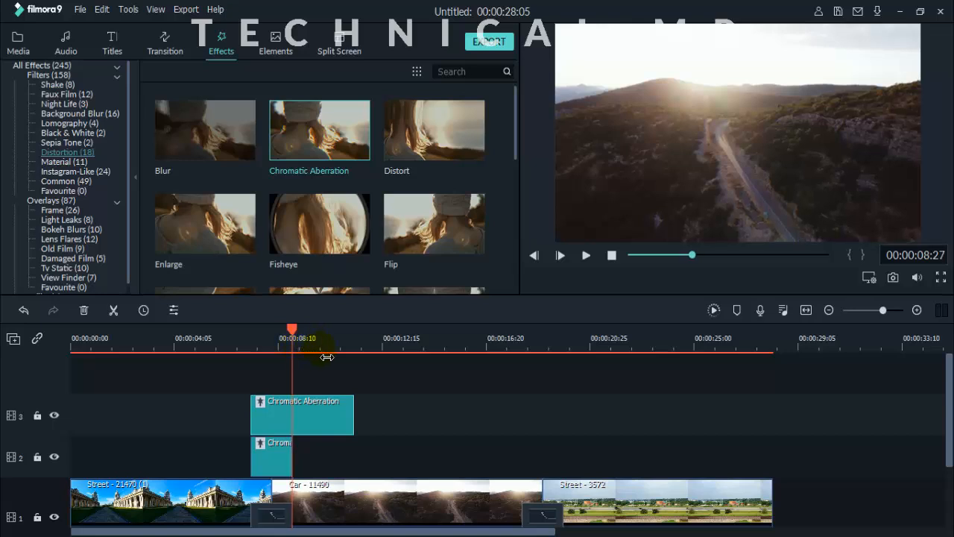
drag(357, 421, 298, 426)
- Copy both stacked Chromatic Aberration effects above the first transition on video tracks 2 and 3
drag(239, 416, 270, 471)
mouse_move(258, 336)
mouse_down()
mouse_move(269, 345)
mouse_move(305, 340)
mouse_move(258, 347)
mouse_up()
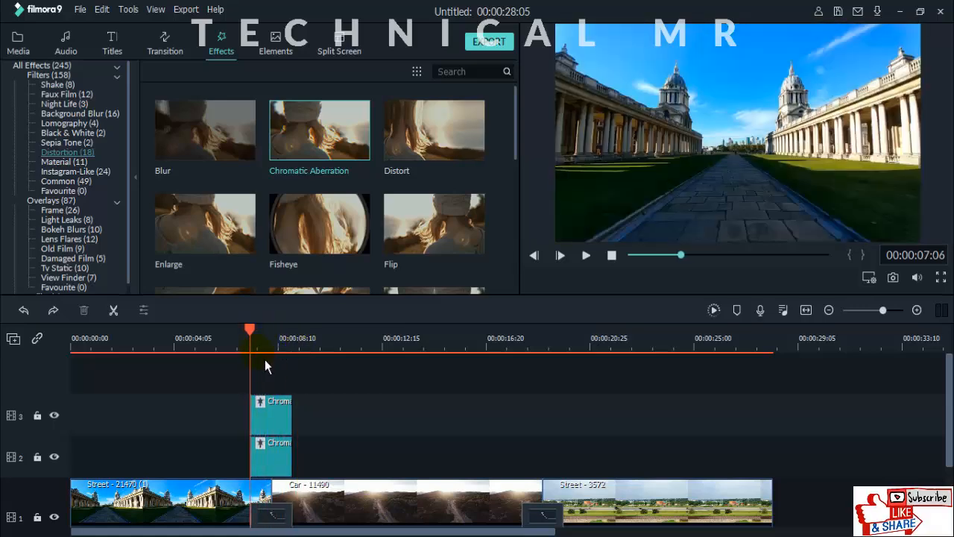
right_click(269, 456)
click(337, 303)
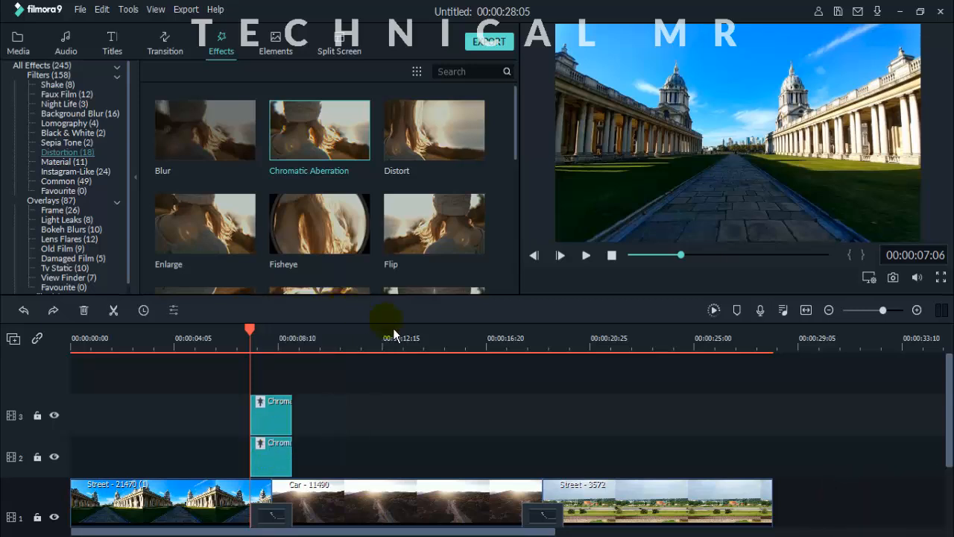
- Paste both effects at 00:00:18:03, the start of the second transition, and move them back with the displaced clips to close the gap after Car - 11490
click(522, 350)
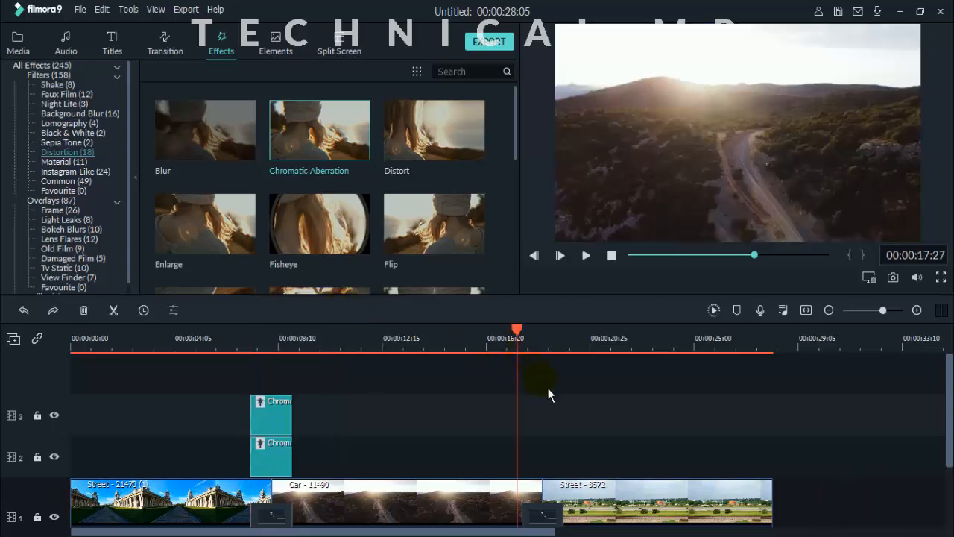
scroll(477, 448, down, 1)
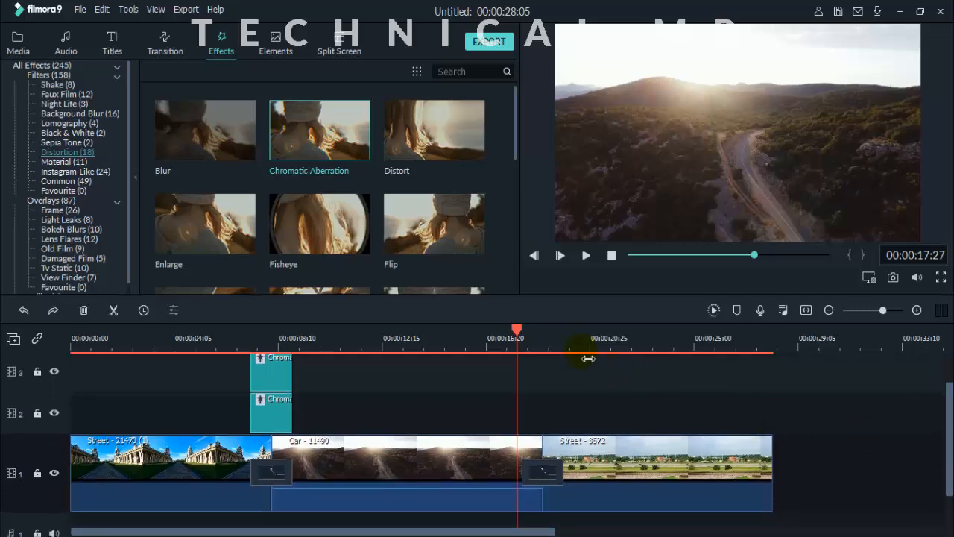
drag(525, 340, 528, 340)
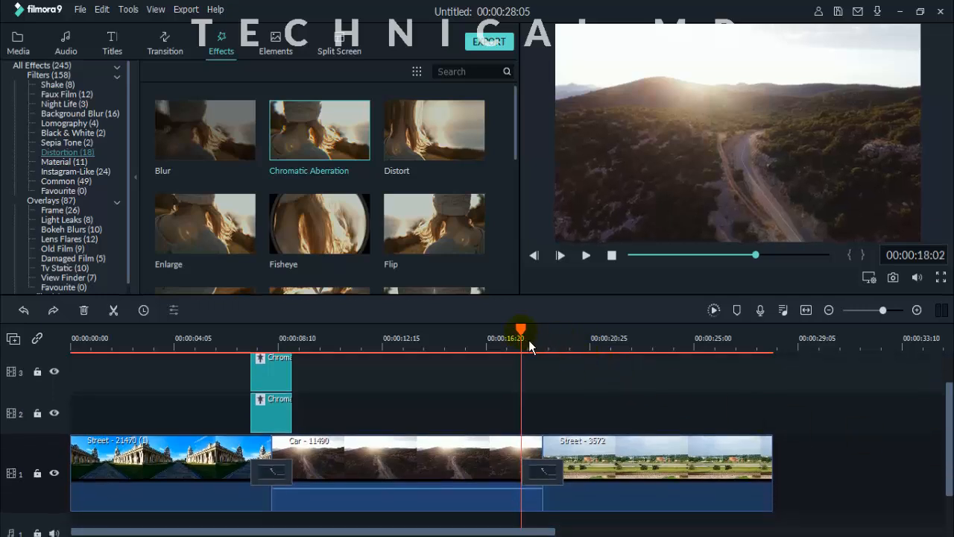
key(Right)
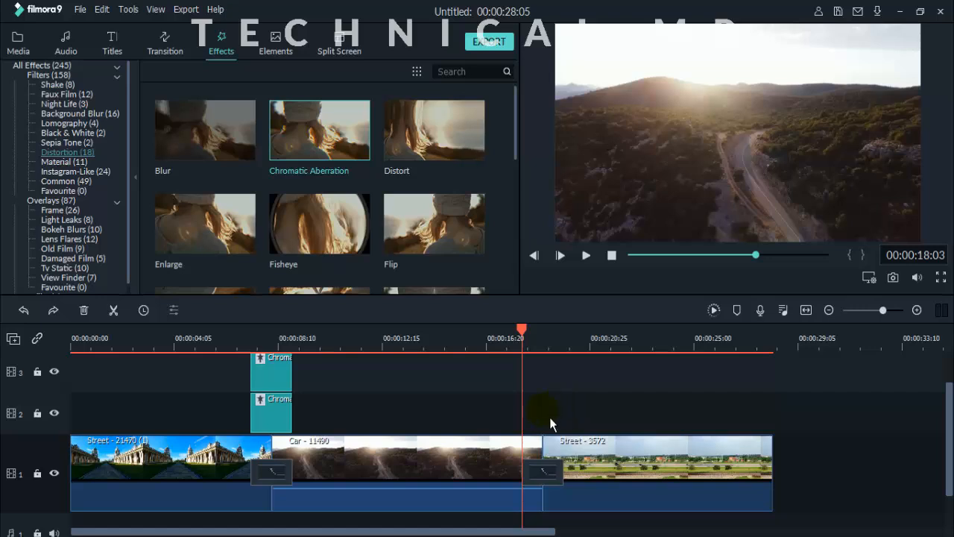
right_click(547, 419)
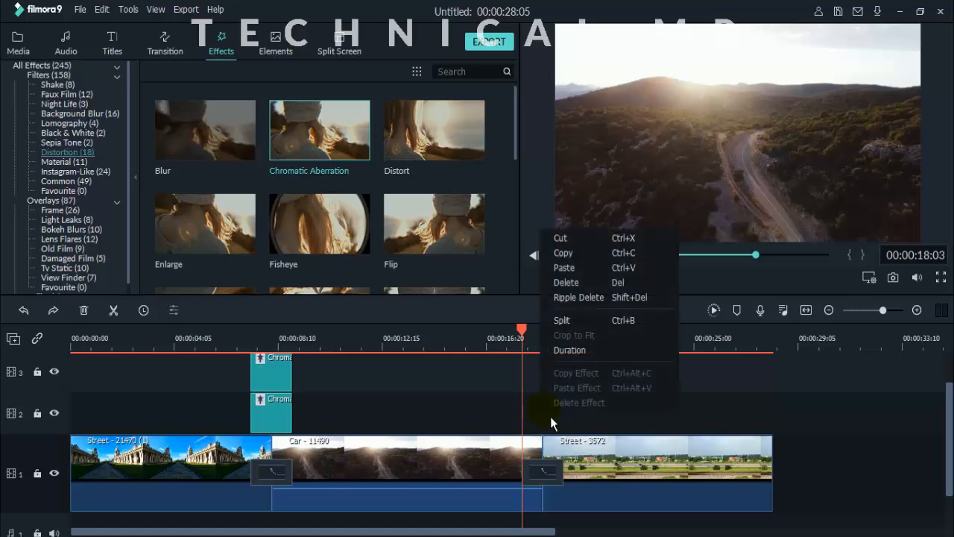
click(585, 267)
drag(539, 456, 603, 427)
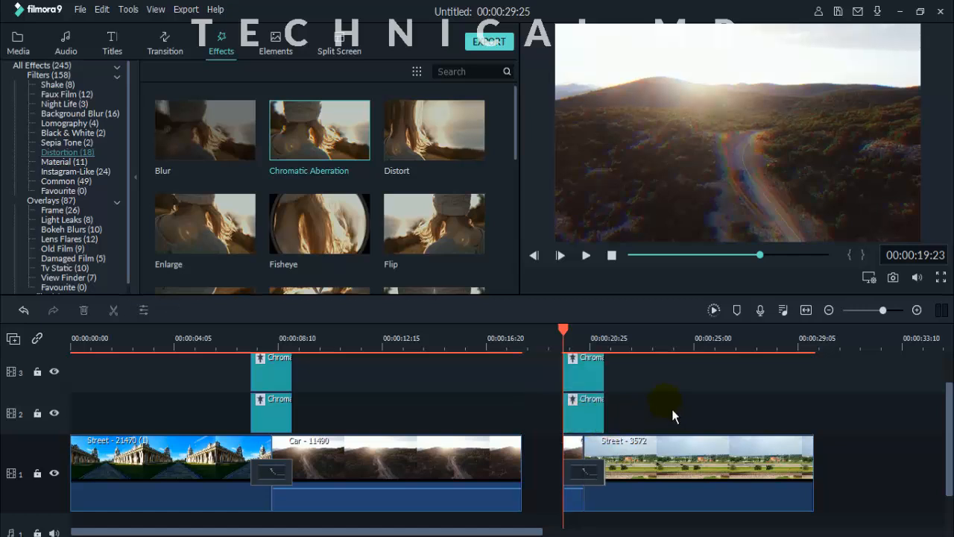
drag(548, 368, 604, 471)
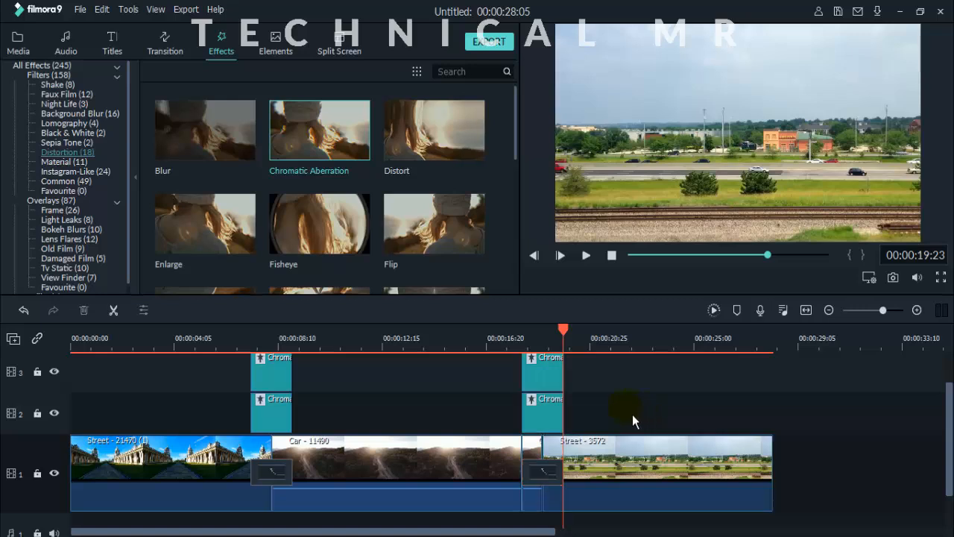
- Preview both Cross Zoom transitions with their stacked Chromatic Aberration effects by playing and scrubbing across them
click(510, 349)
drag(518, 343, 584, 356)
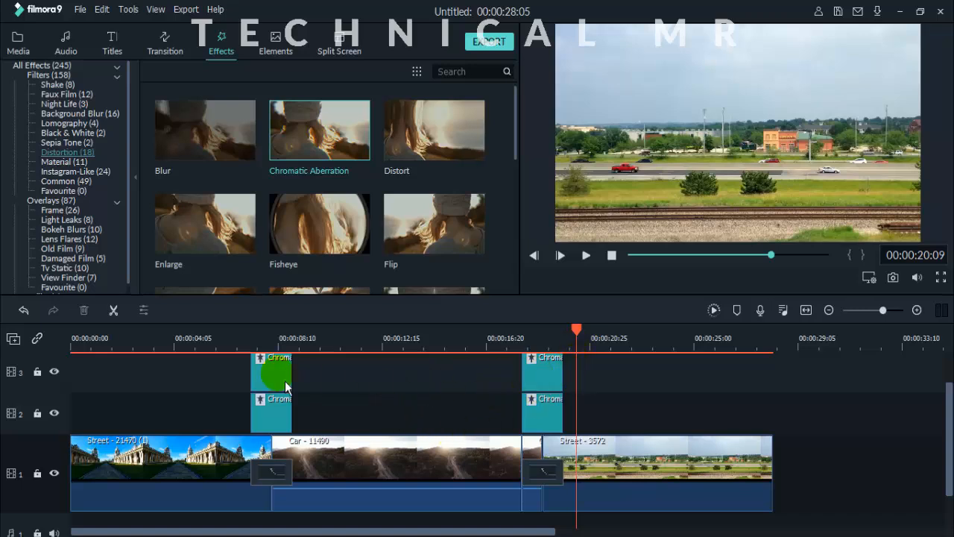
click(242, 344)
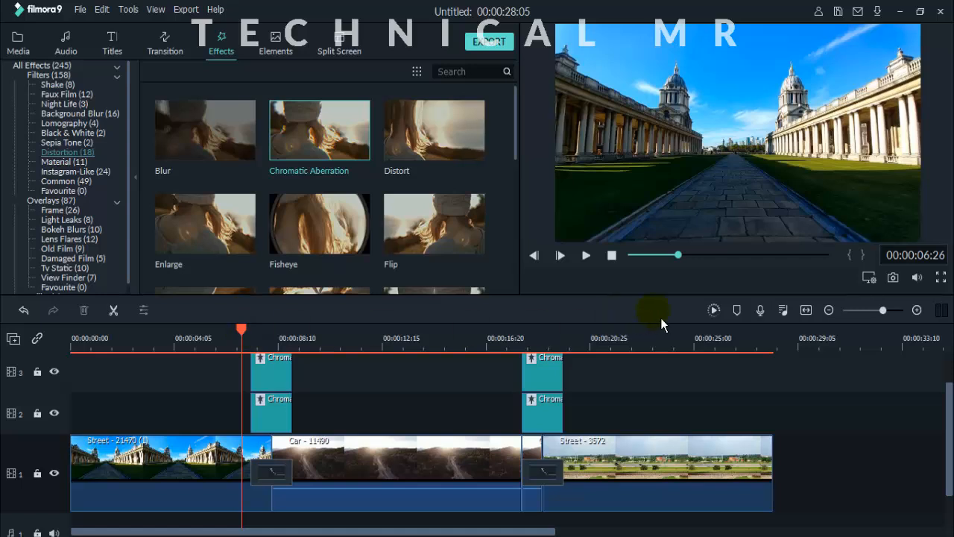
click(592, 268)
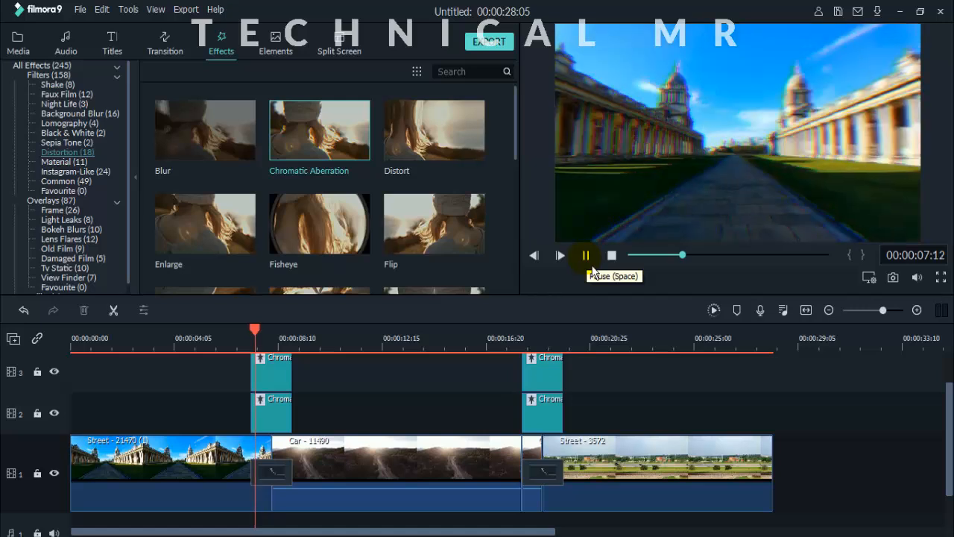
click(586, 256)
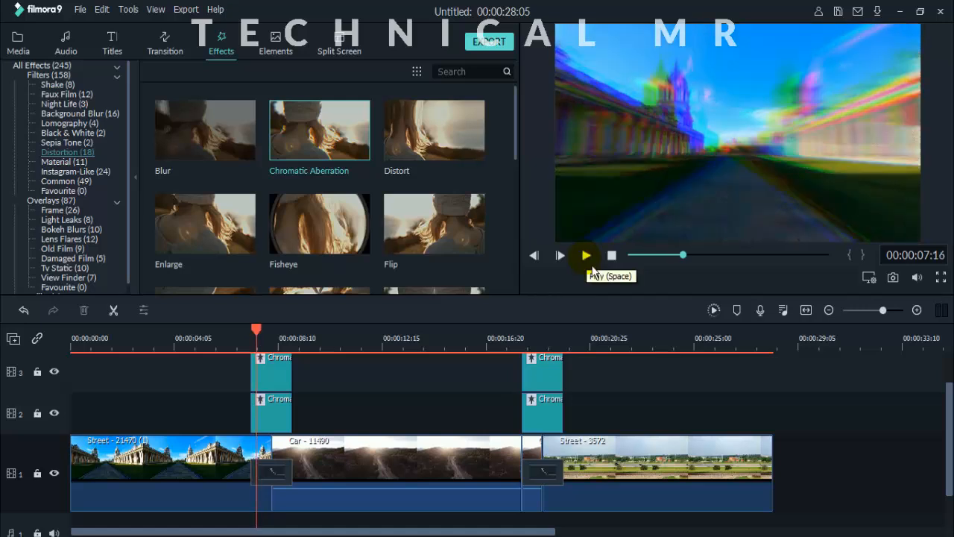
drag(261, 336, 326, 348)
click(520, 342)
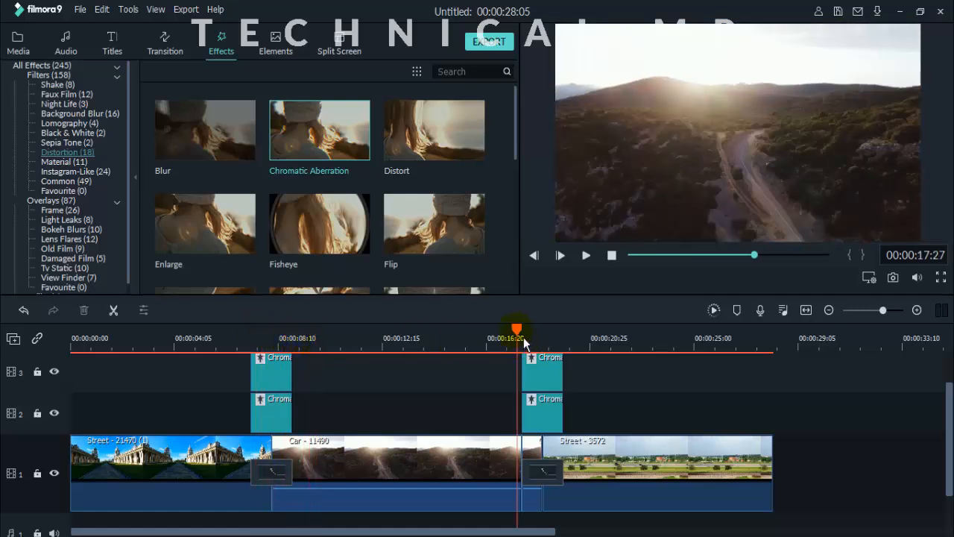
drag(523, 337, 570, 352)
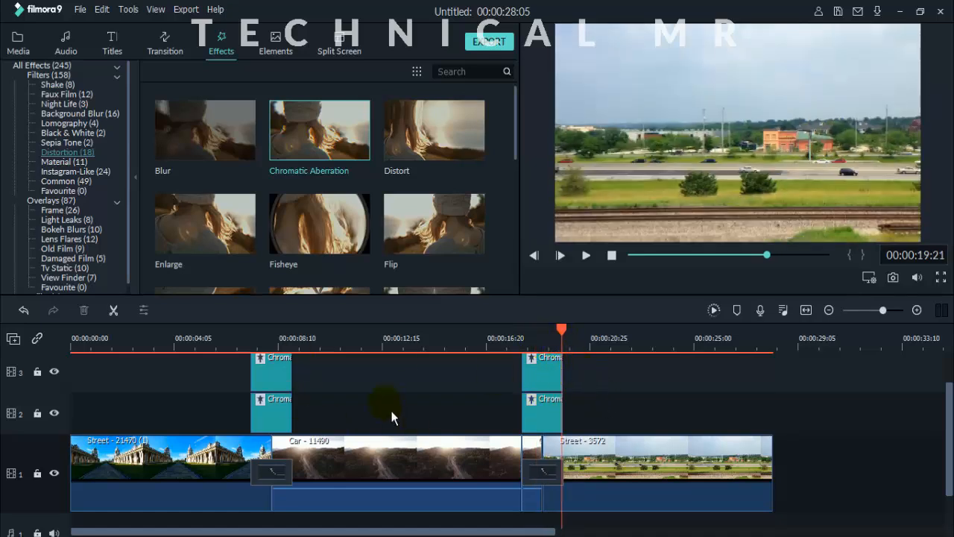
- Start a local MP4 export of the project and name the file "video final"
click(489, 42)
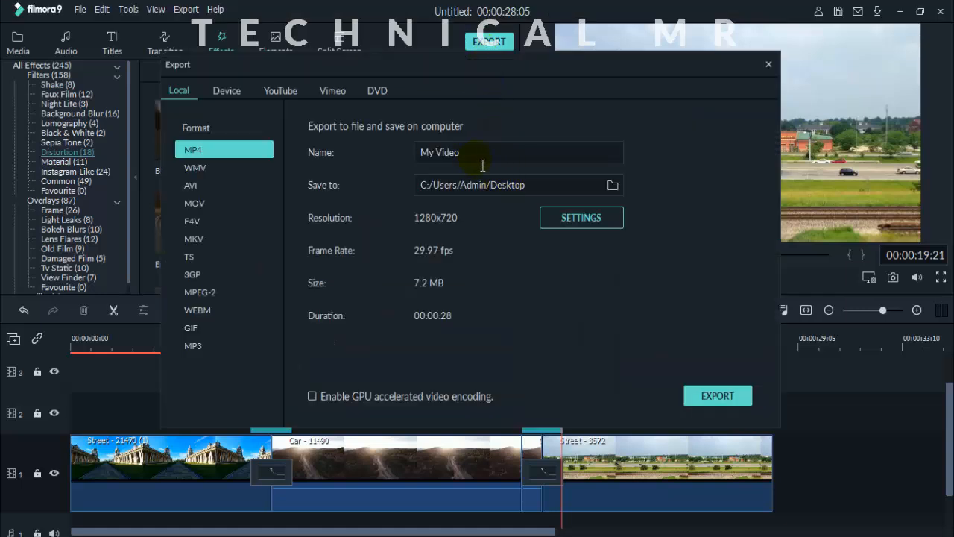
drag(481, 162, 411, 163)
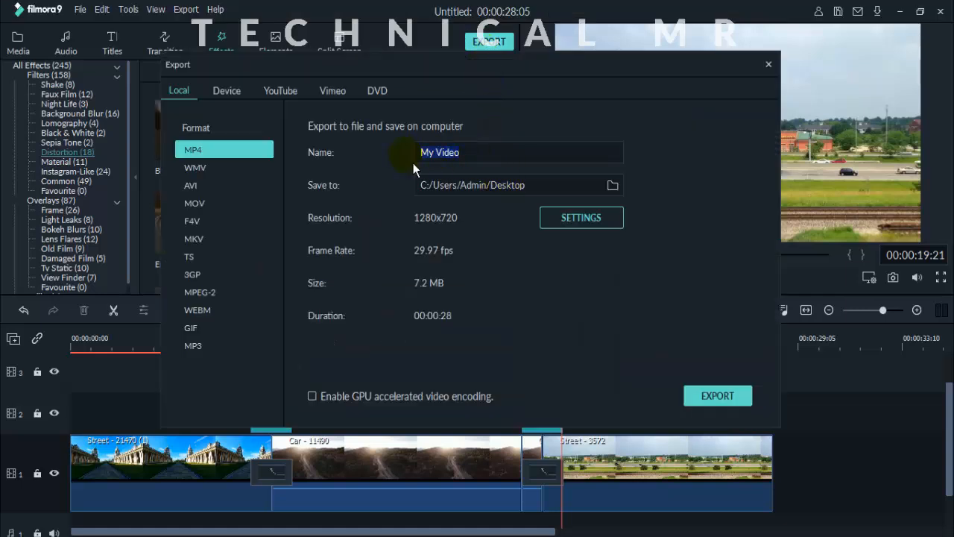
text(video final)
- Review the export settings, keep H.264 at 1280x720, 29.97 fps and 2000 kbps, and export the video
click(602, 225)
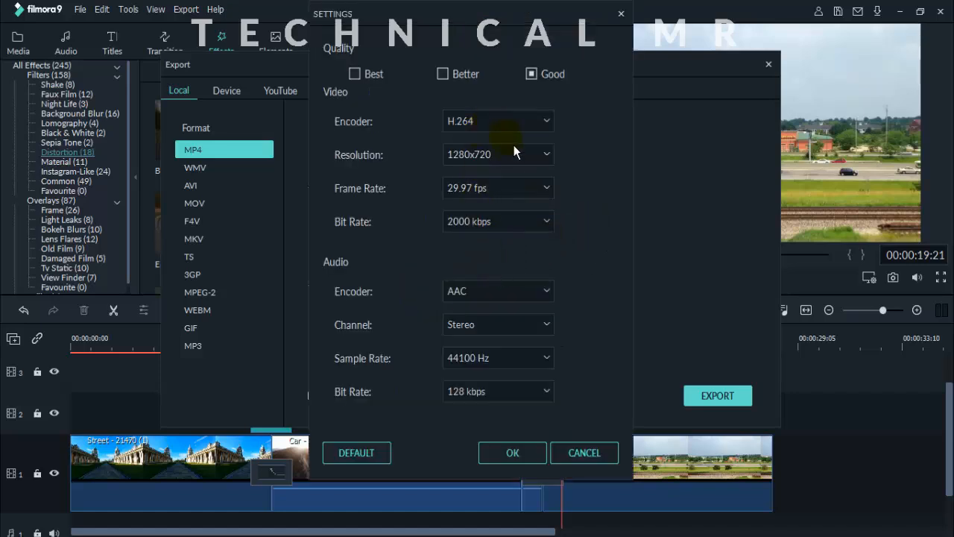
click(517, 155)
click(517, 250)
click(518, 226)
click(574, 256)
click(498, 188)
click(589, 254)
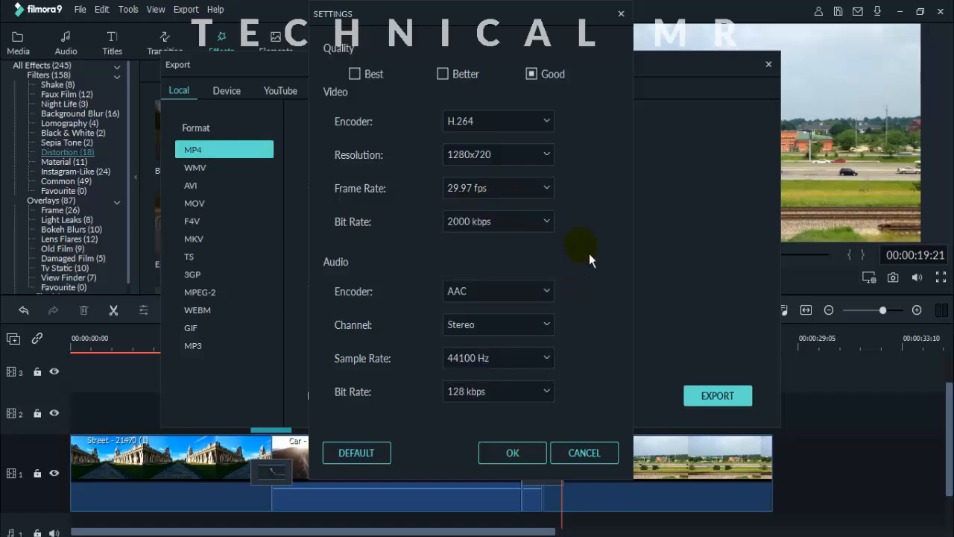
click(522, 451)
click(727, 399)
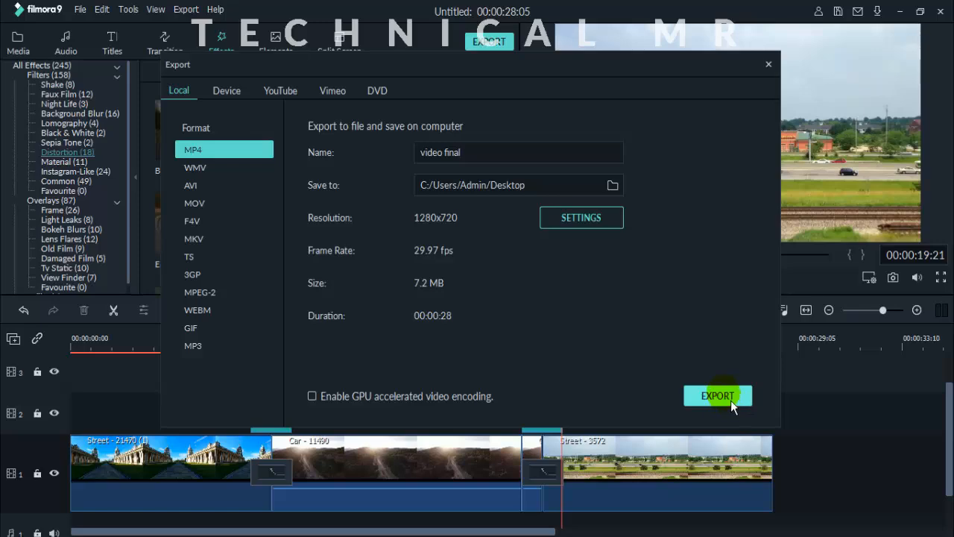